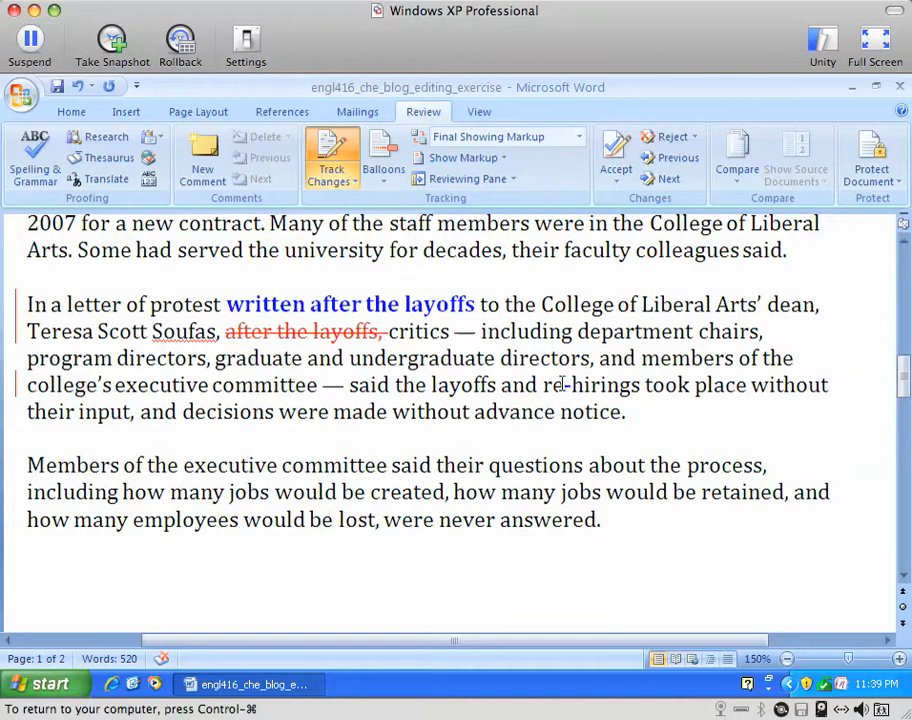
# Step: Replace 'rehirings' with 're-hirings' as tracked changes, then select both versions of the word
pyautogui.moveTo(564, 386); pyautogui.dragTo(579, 385)
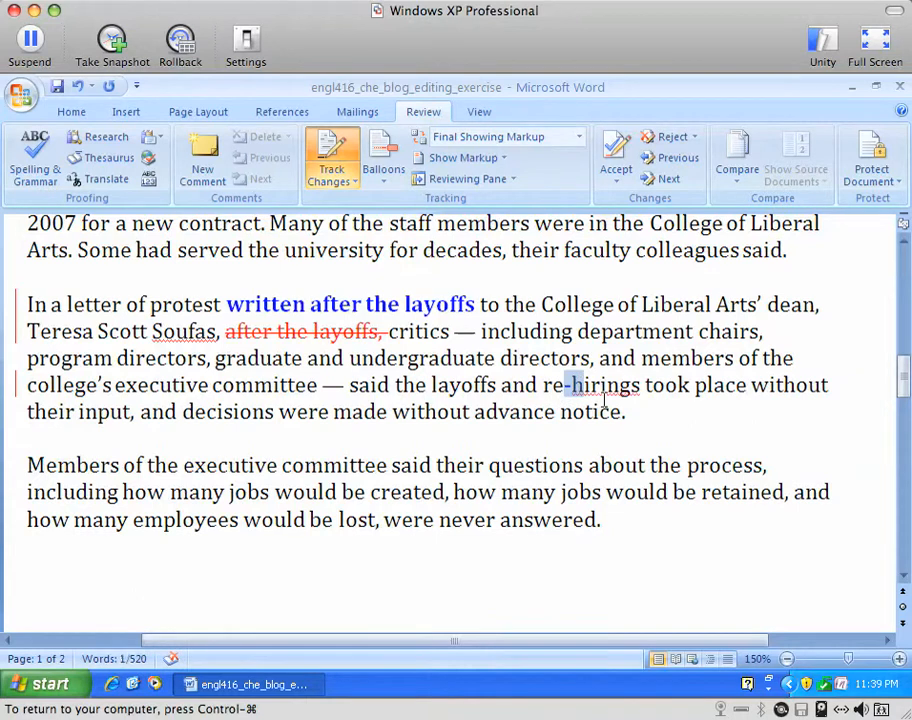
pyautogui.click(501, 385)
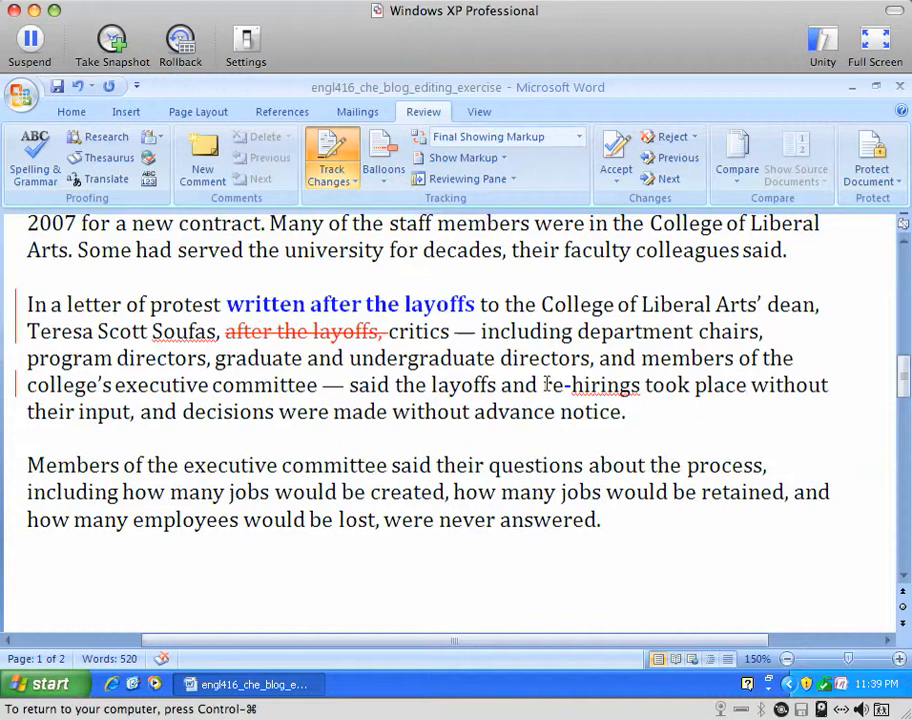
pyautogui.moveTo(544, 385); pyautogui.dragTo(641, 386)
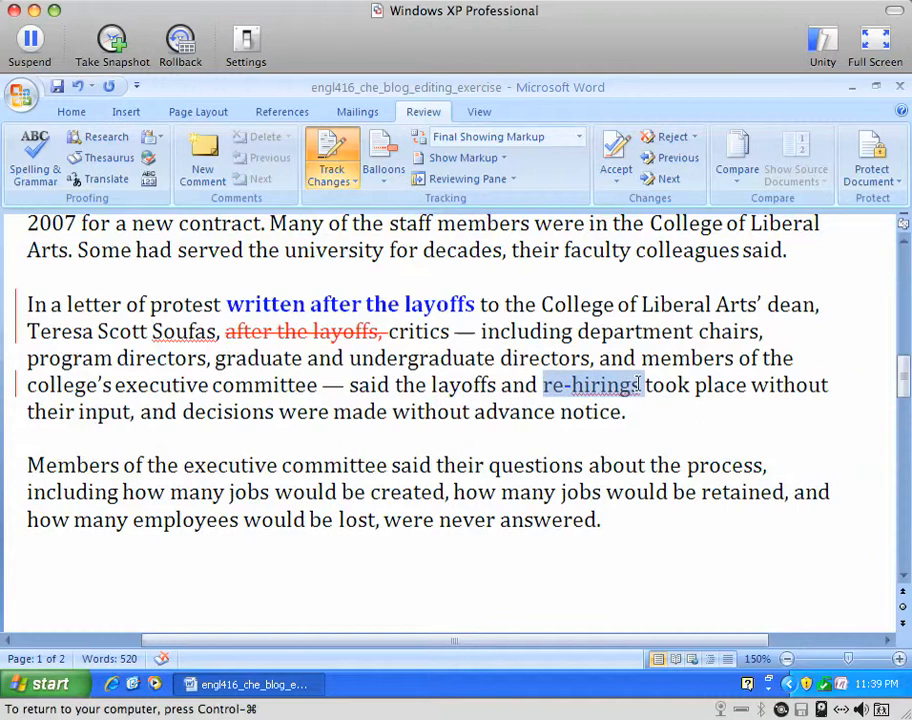
pyautogui.write('rehi')
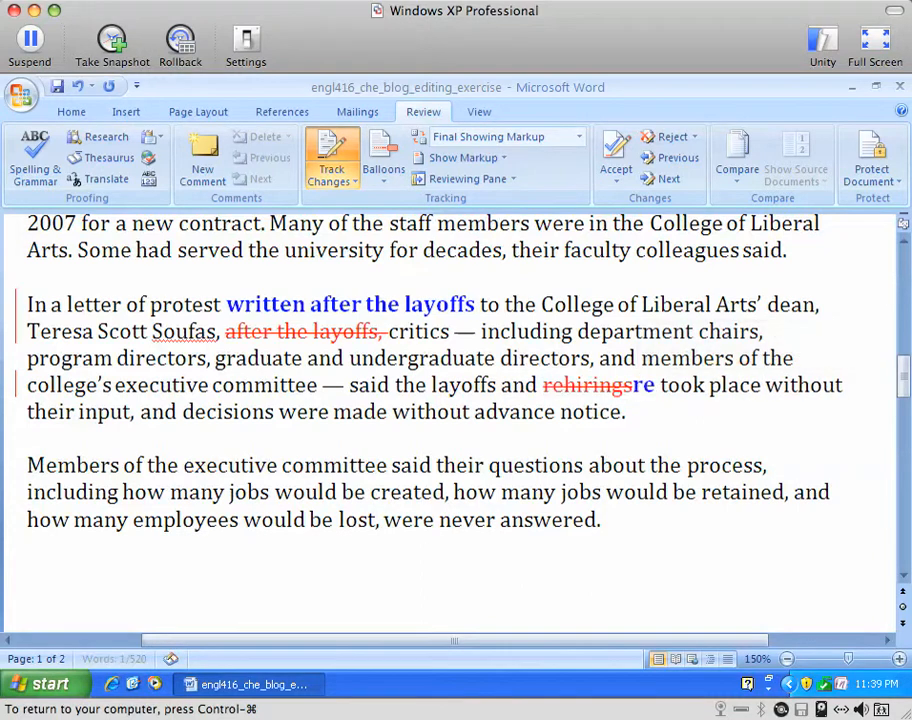
pyautogui.press('BackSpace')
pyautogui.write('-')
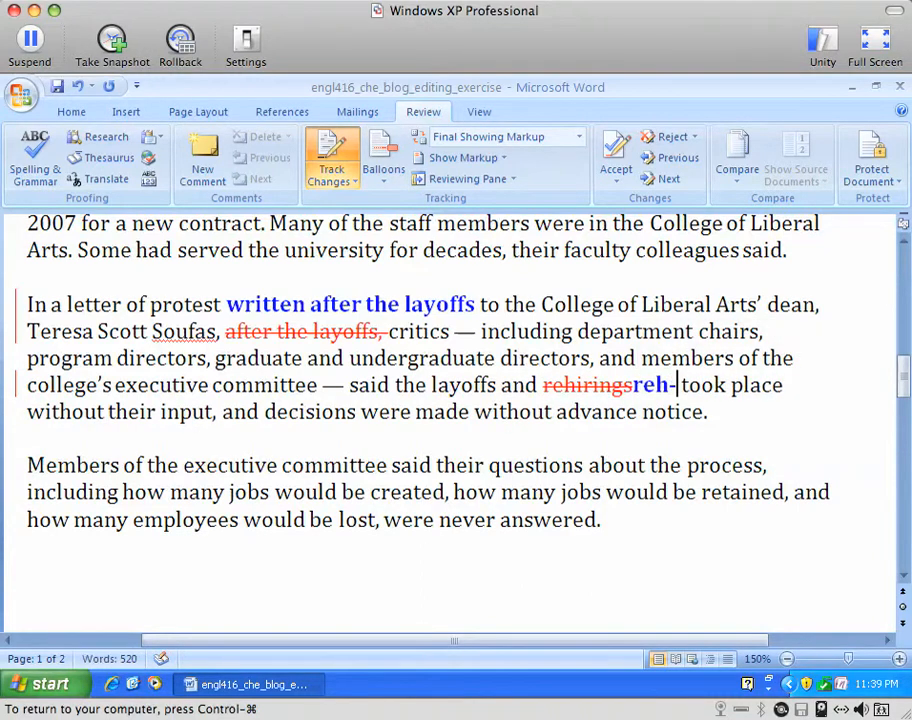
pyautogui.press('BackSpace')
pyautogui.press('BackSpace')
pyautogui.write('-hirings')
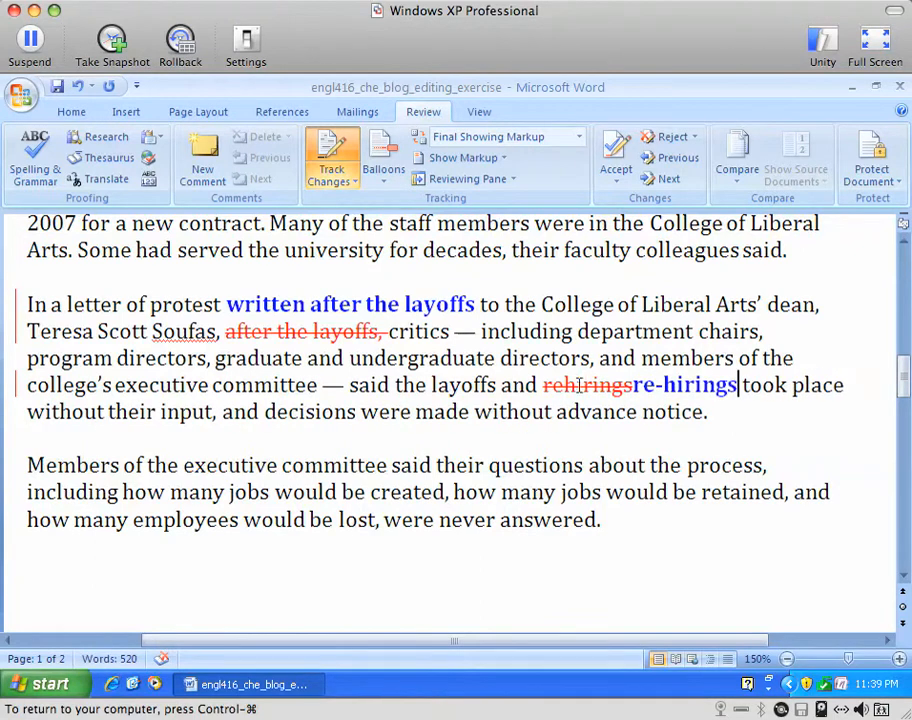
pyautogui.moveTo(543, 385); pyautogui.dragTo(672, 384)
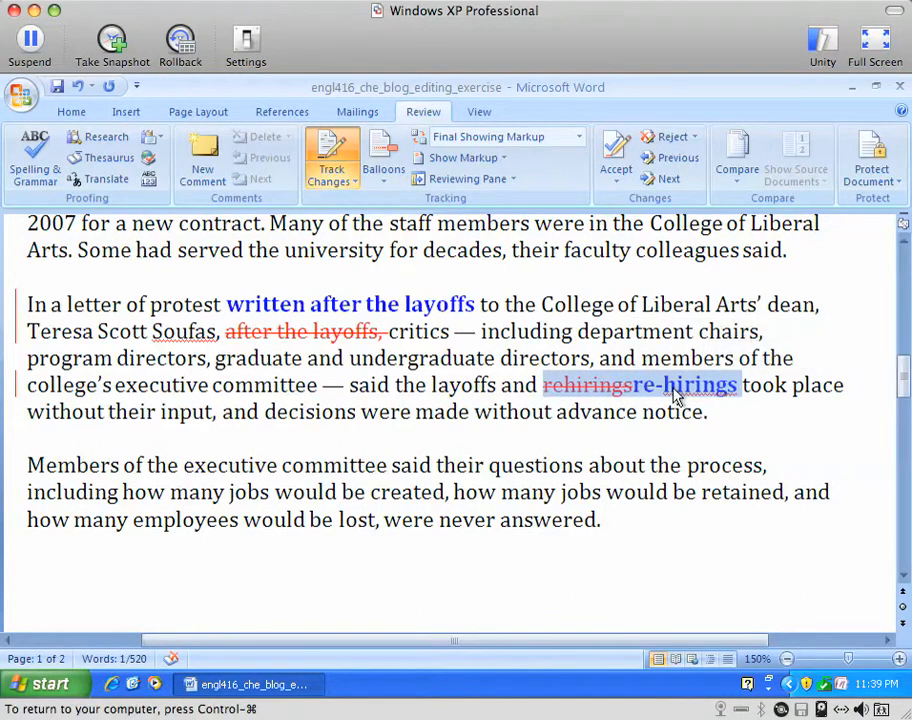
# Step: Reject the tracked insertion 're-hirings' and the tracked deletion of 'rehirings'
pyautogui.click(739, 388)
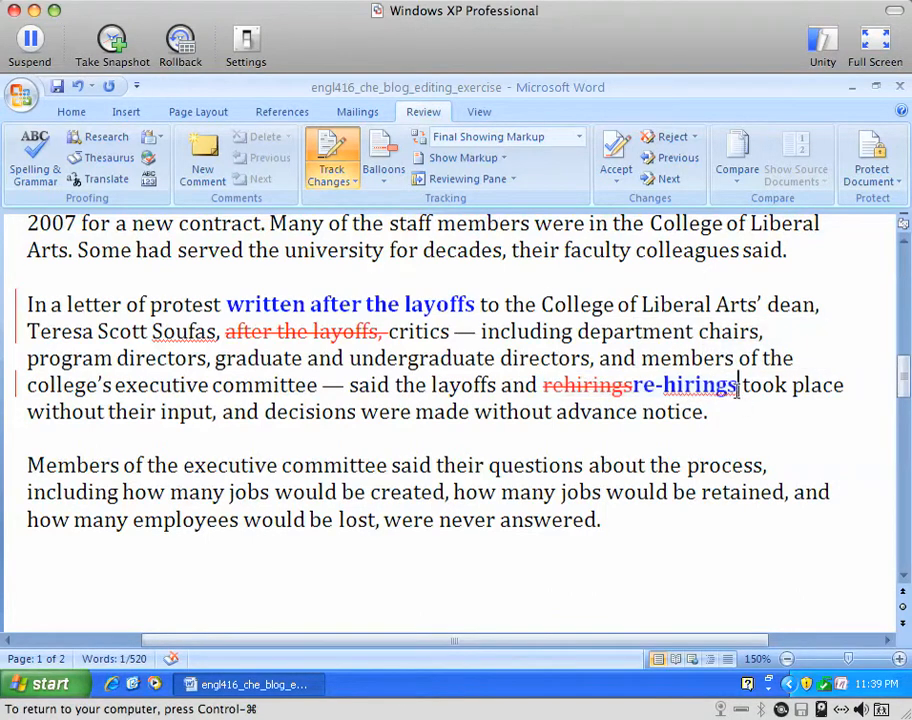
pyautogui.rightClick(645, 386)
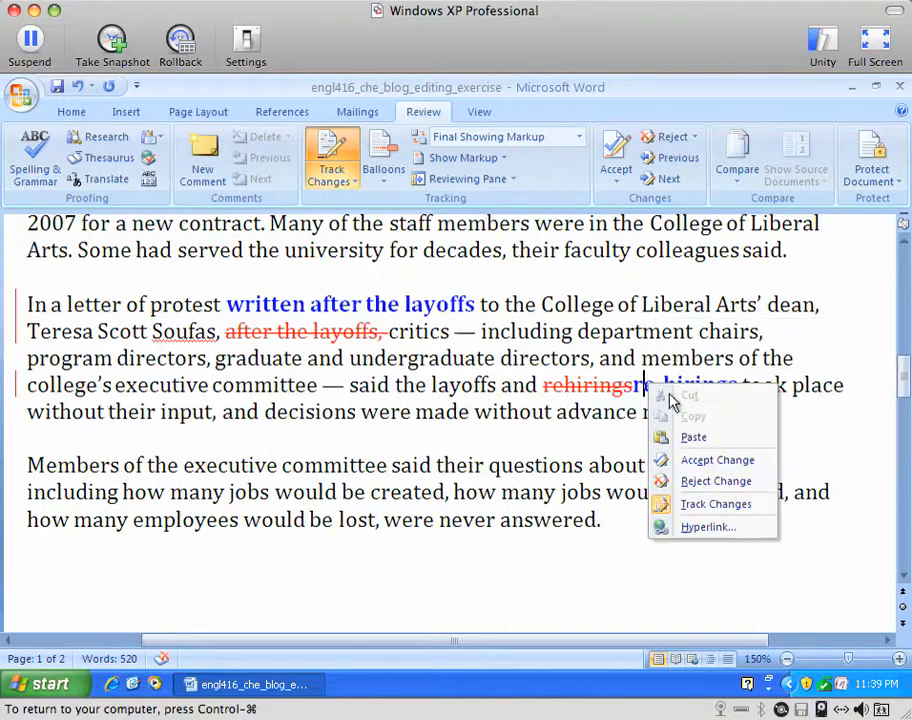
pyautogui.click(694, 481)
pyautogui.rightClick(593, 387)
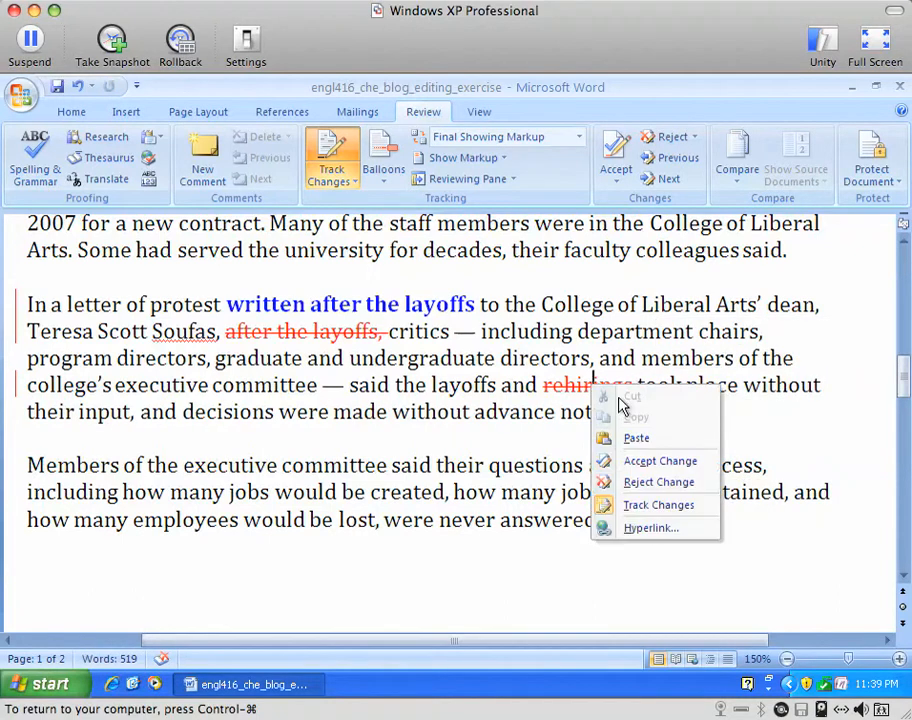
pyautogui.click(660, 483)
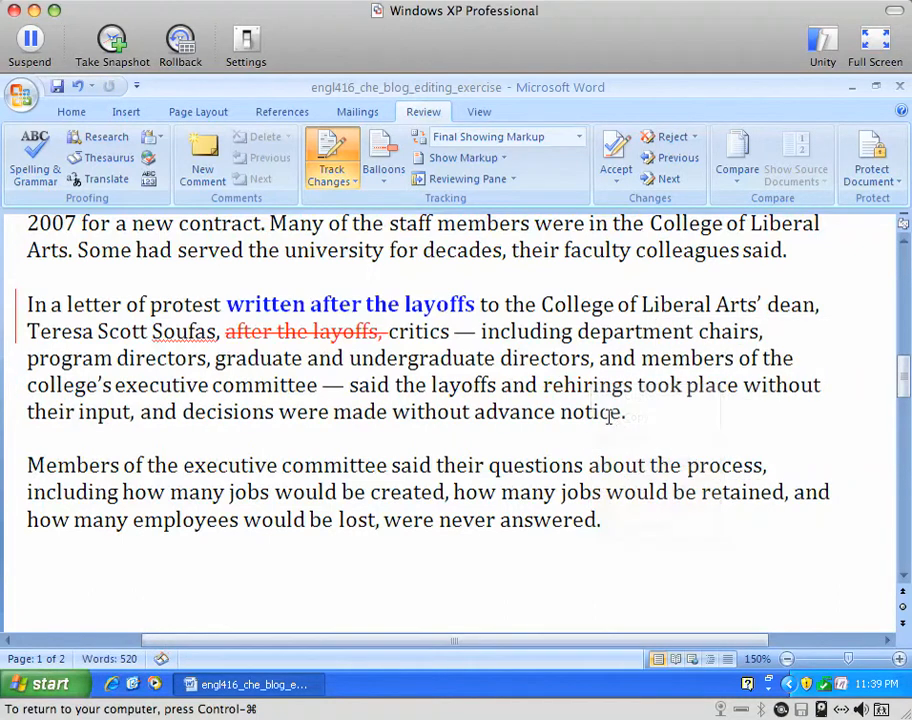
# Step: Add a hyphen after 're' with Track Changes off so it stays unmarked, then re-enable tracking
pyautogui.click(566, 385)
pyautogui.write('-')
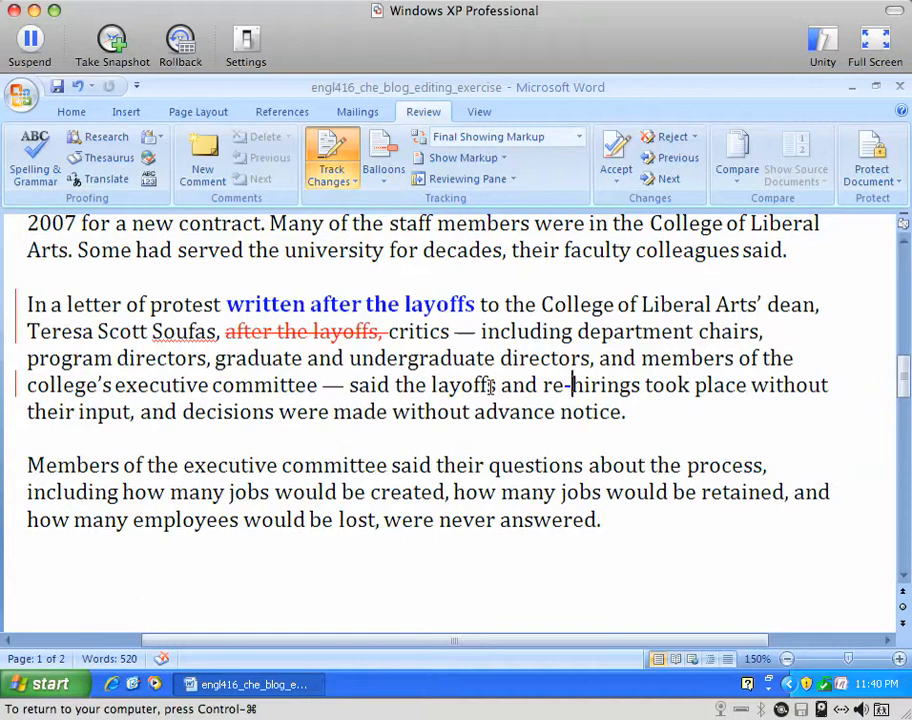
pyautogui.press('BackSpace')
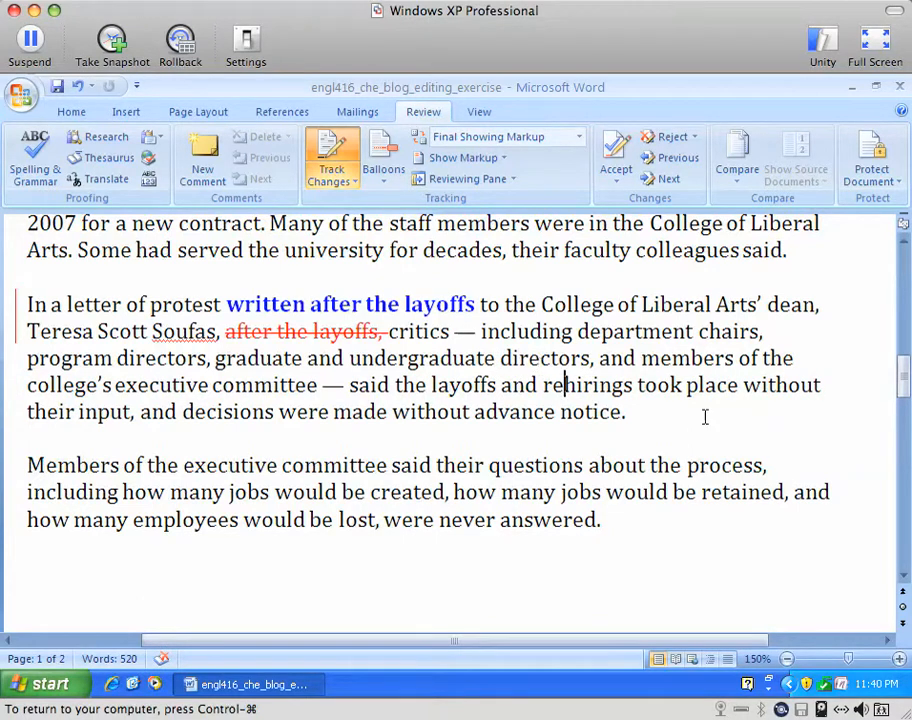
pyautogui.click(328, 150)
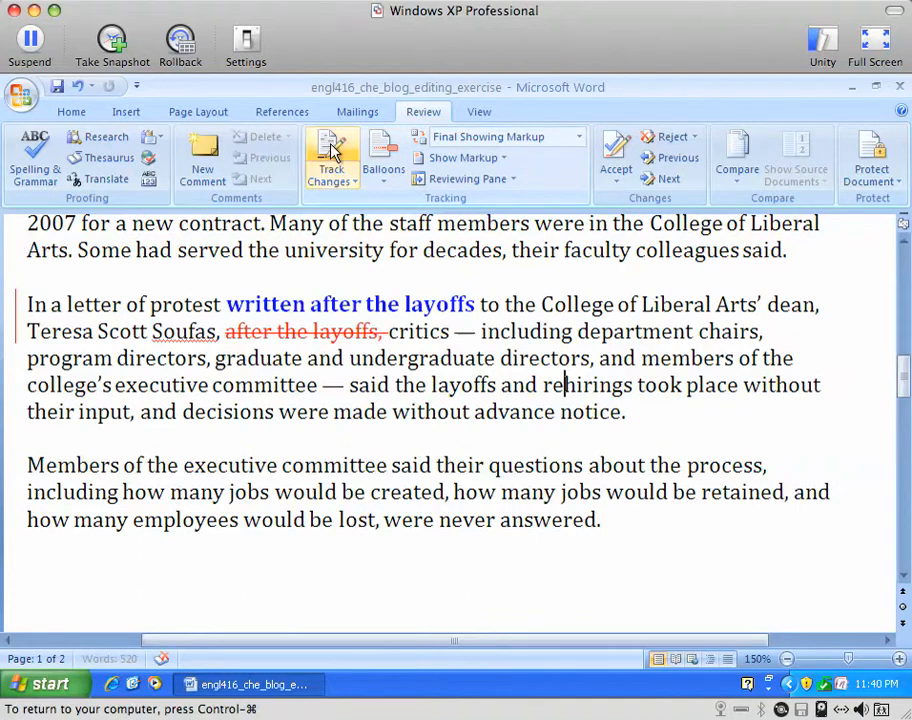
pyautogui.write('-')
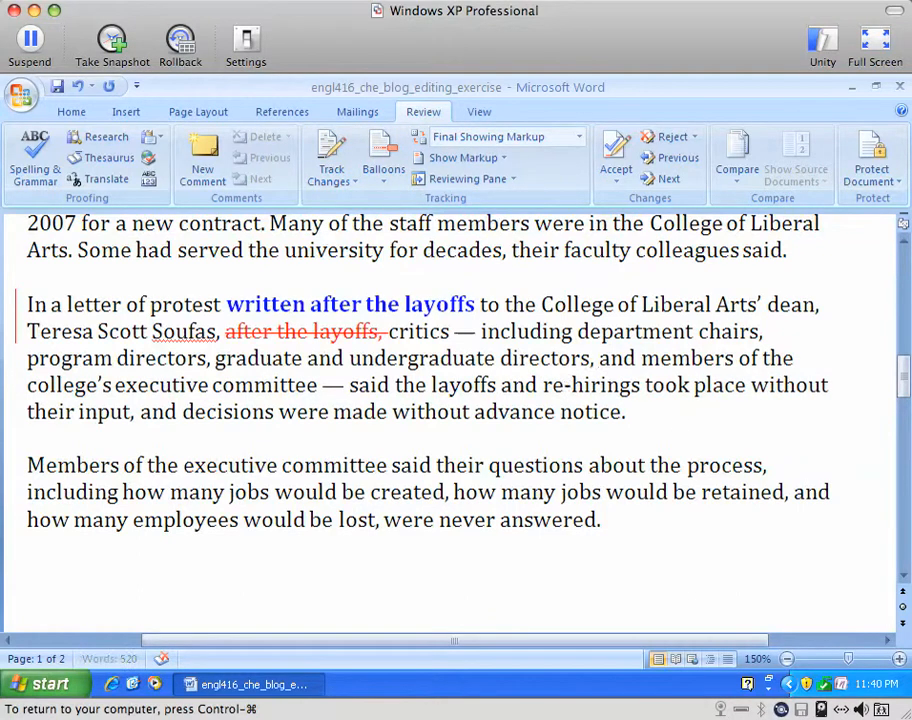
pyautogui.click(333, 152)
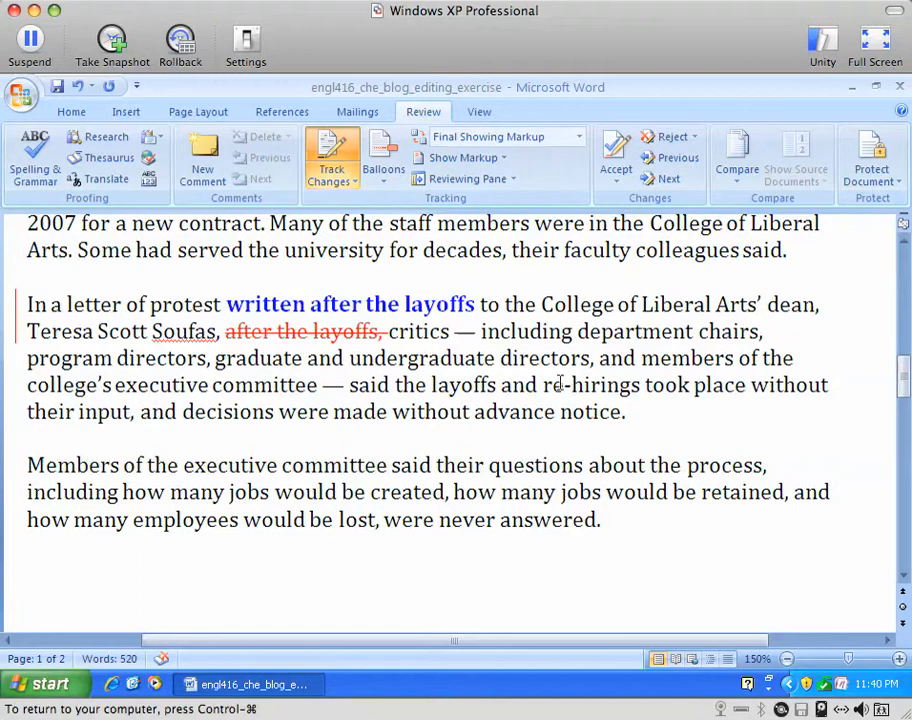
# Step: Delete the hyphen in 're-hirings' as a tracked change, then reselect the word several times
pyautogui.moveTo(565, 384); pyautogui.dragTo(573, 390)
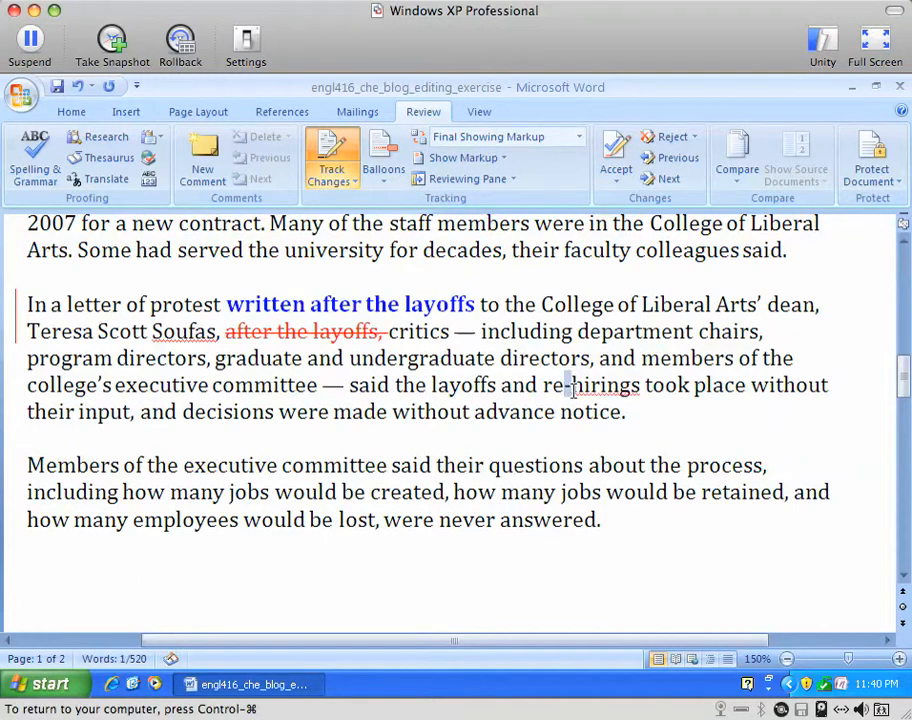
pyautogui.press('Delete')
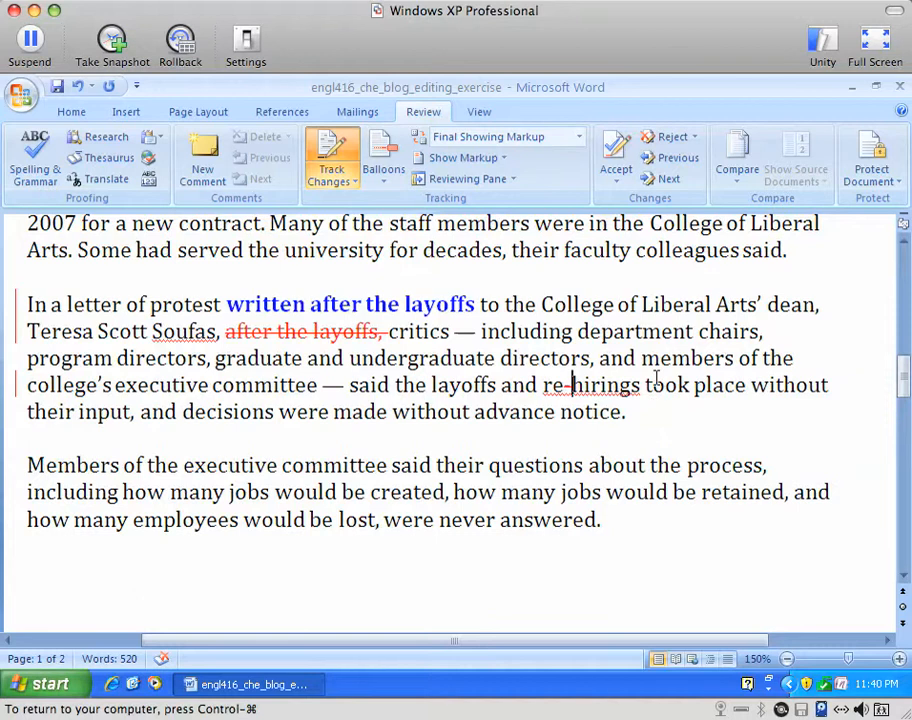
pyautogui.click(543, 385)
pyautogui.moveTo(543, 385); pyautogui.dragTo(640, 388)
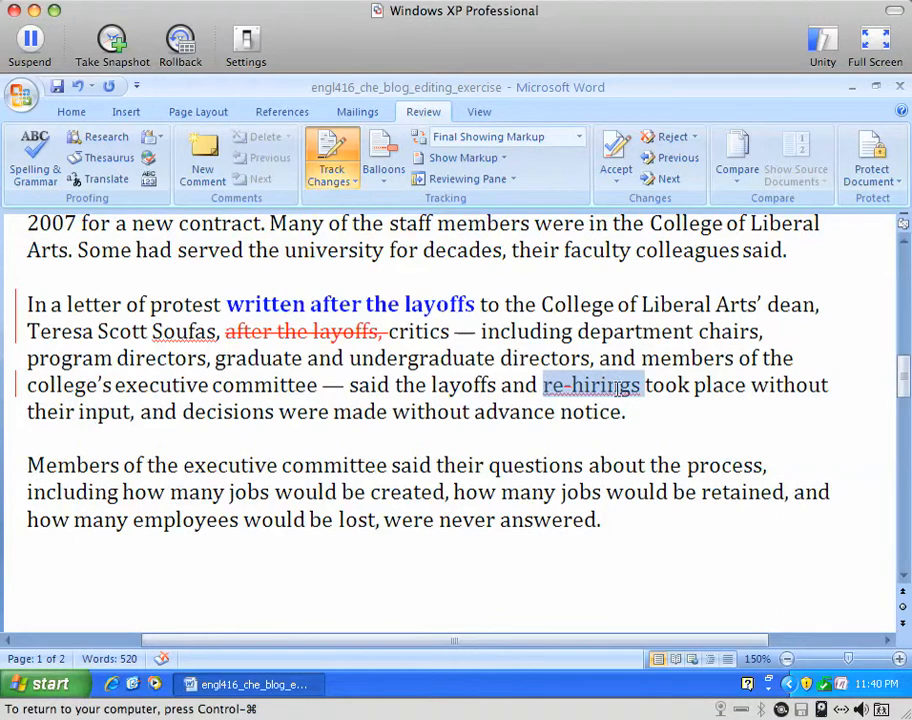
pyautogui.click(634, 390)
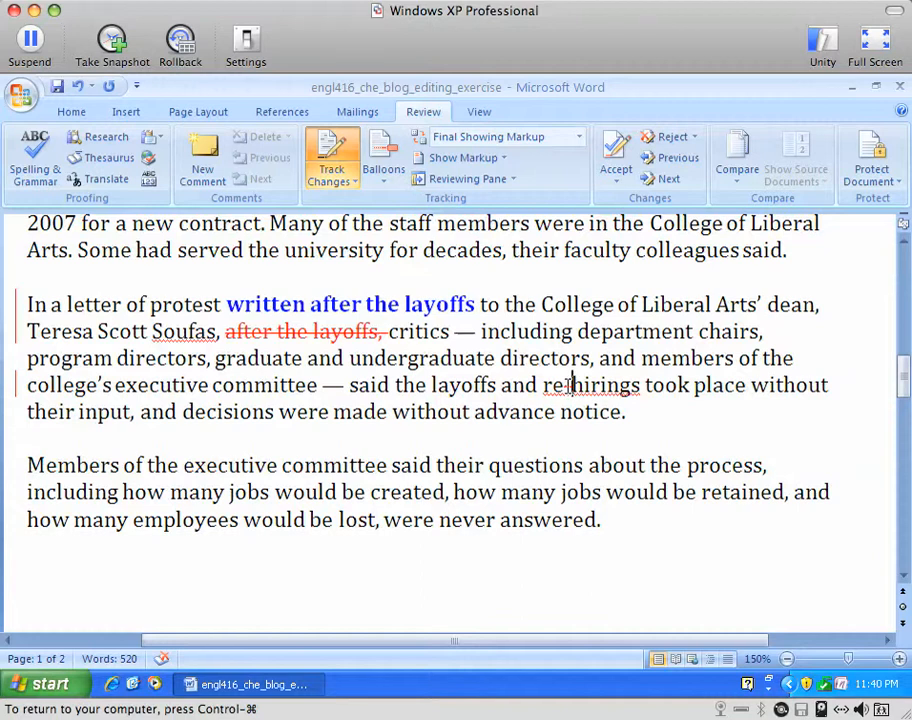
pyautogui.click(572, 388)
pyautogui.moveTo(542, 386); pyautogui.dragTo(600, 397)
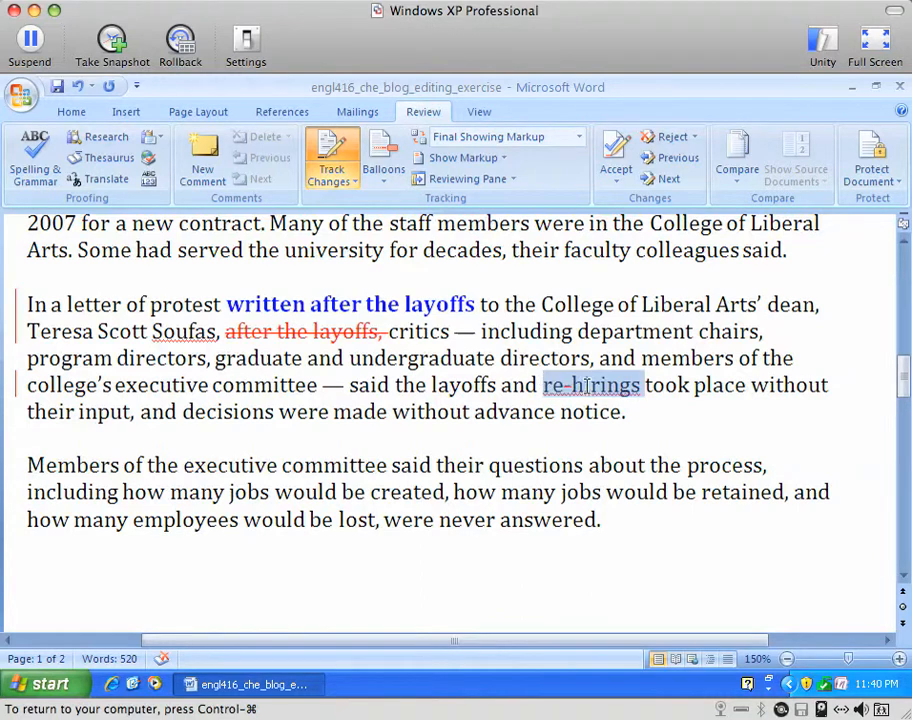
pyautogui.click(639, 386)
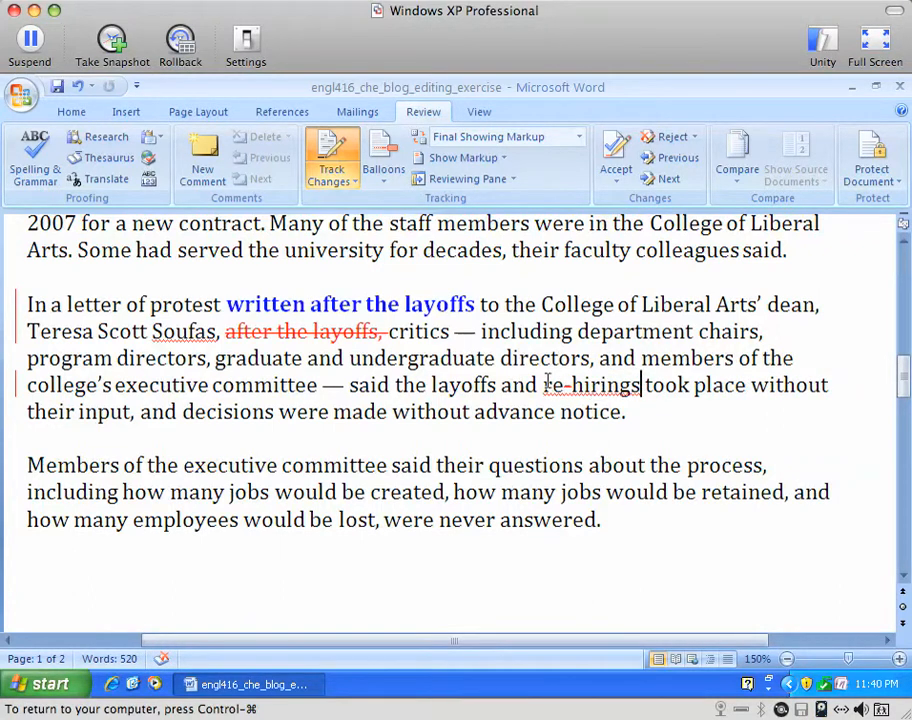
pyautogui.moveTo(544, 386); pyautogui.dragTo(623, 393)
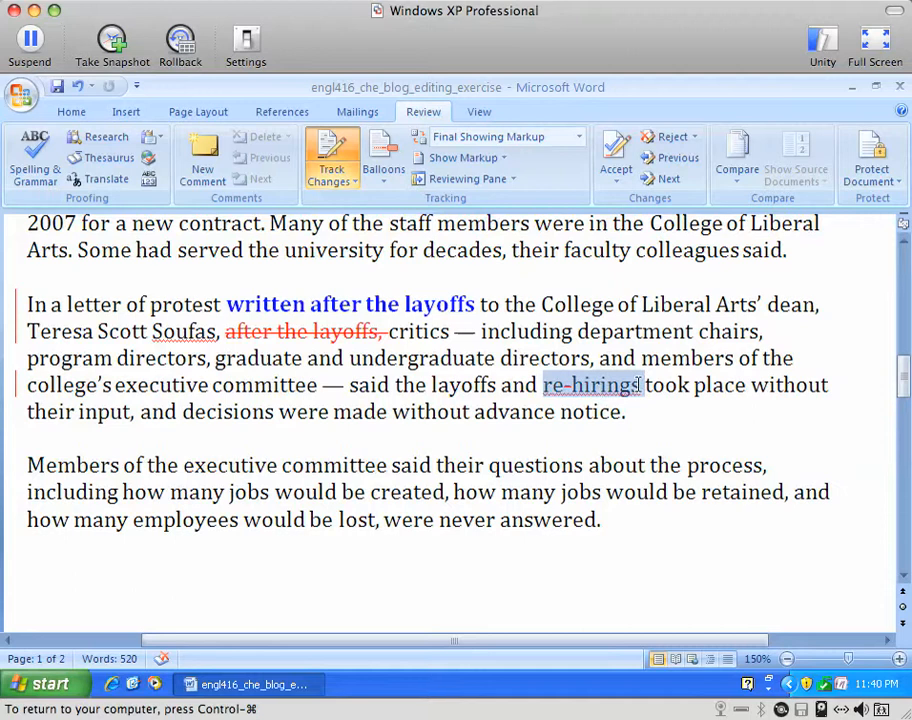
# Step: Delete the selected 're-hirings' and type 'rehirings' in its place as tracked changes
pyautogui.press('Delete')
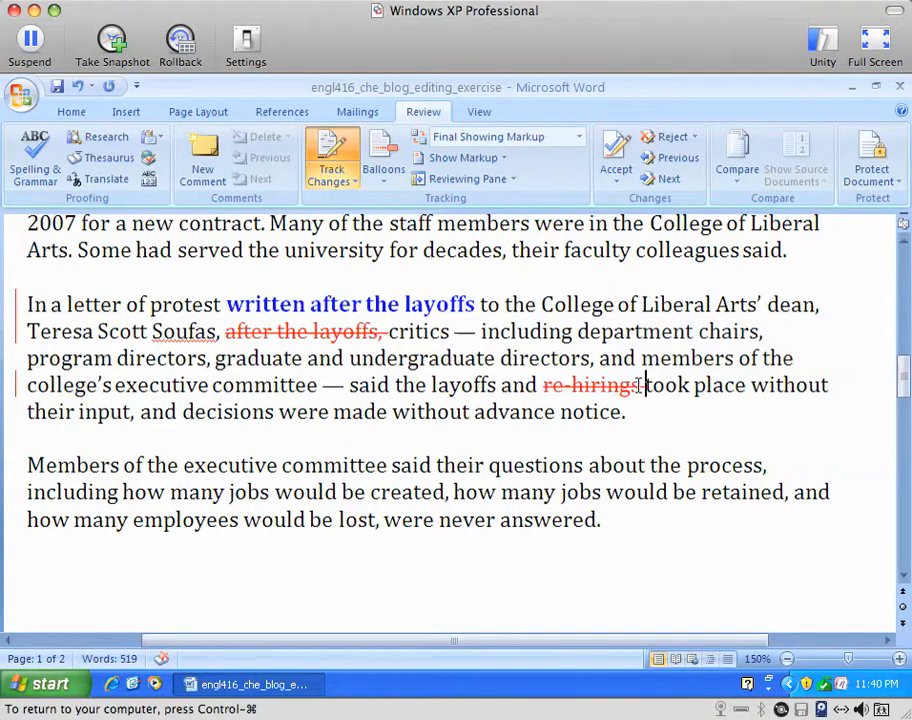
pyautogui.write('rehirings')
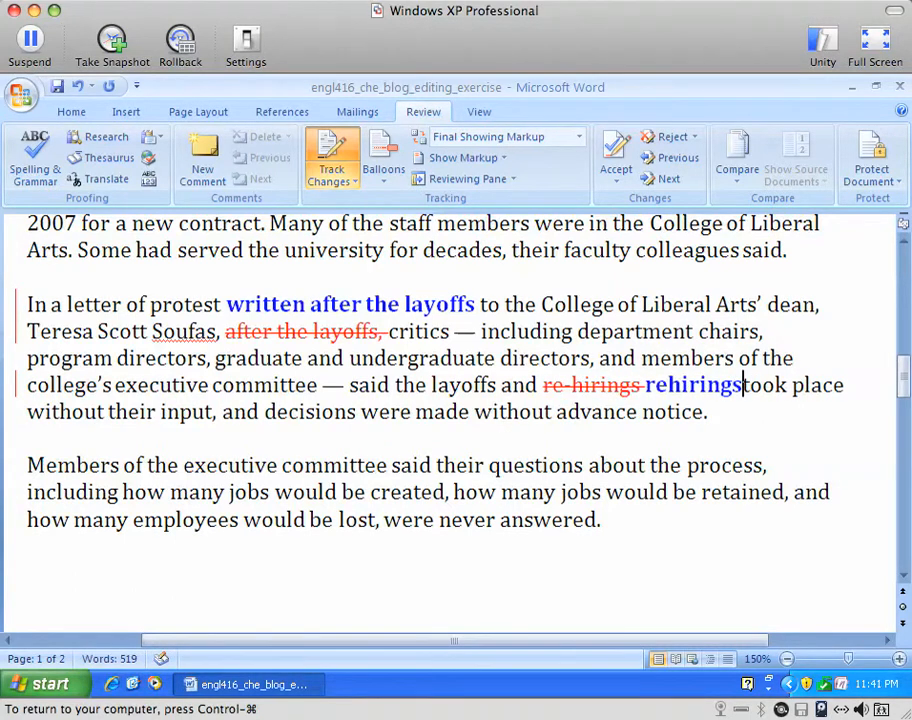